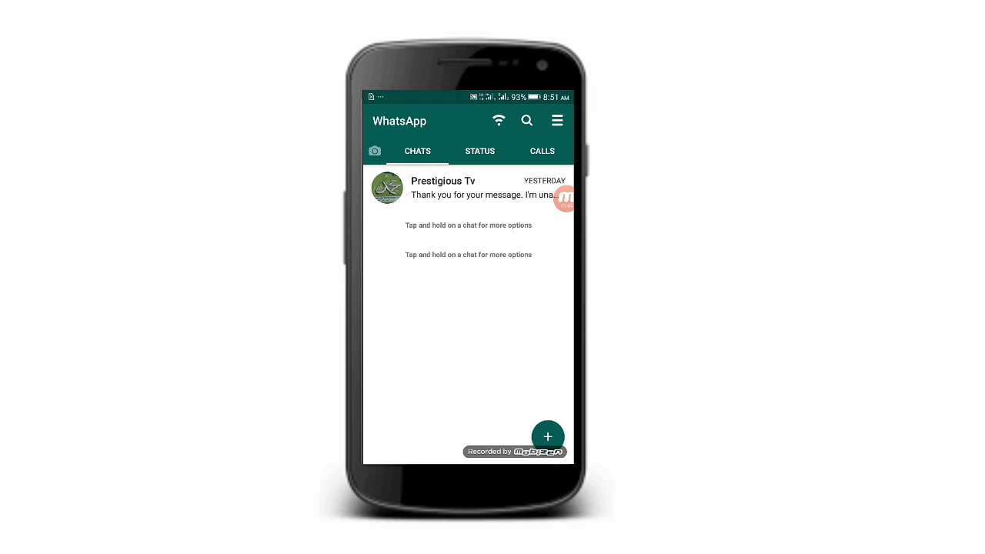
# Open GBSettings' Privacy and Security page, where Freeze Last Seen is switched on.
pyautogui.click(557, 121)
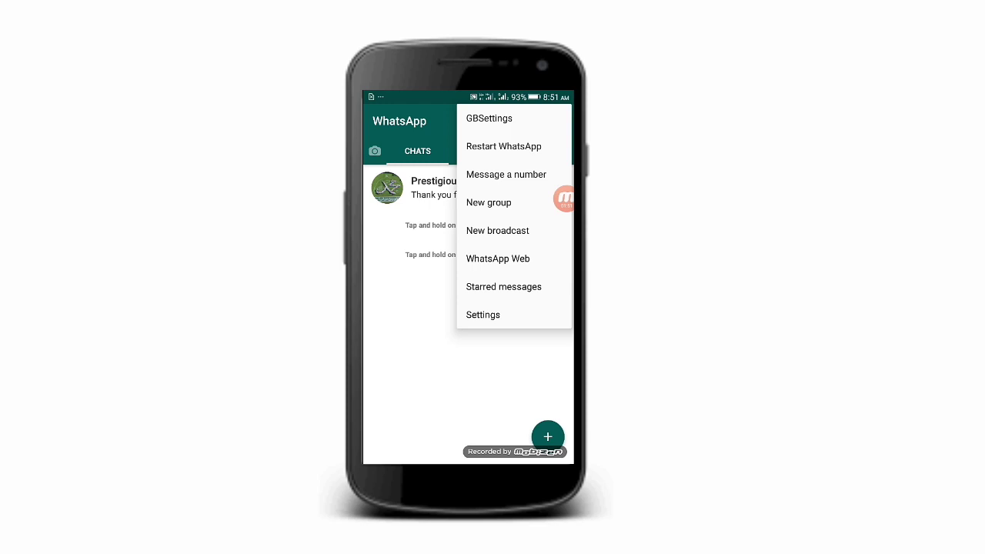
pyautogui.click(528, 119)
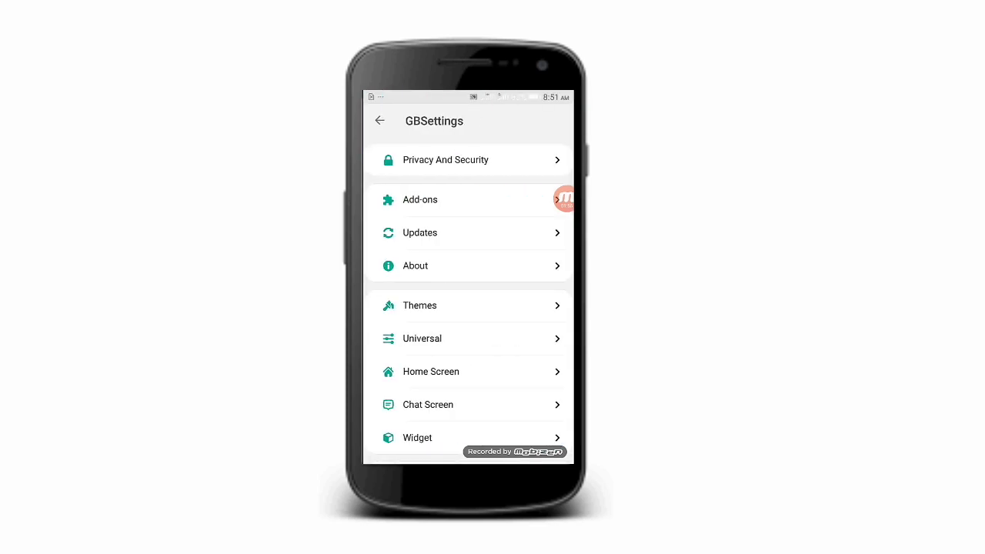
pyautogui.click(461, 159)
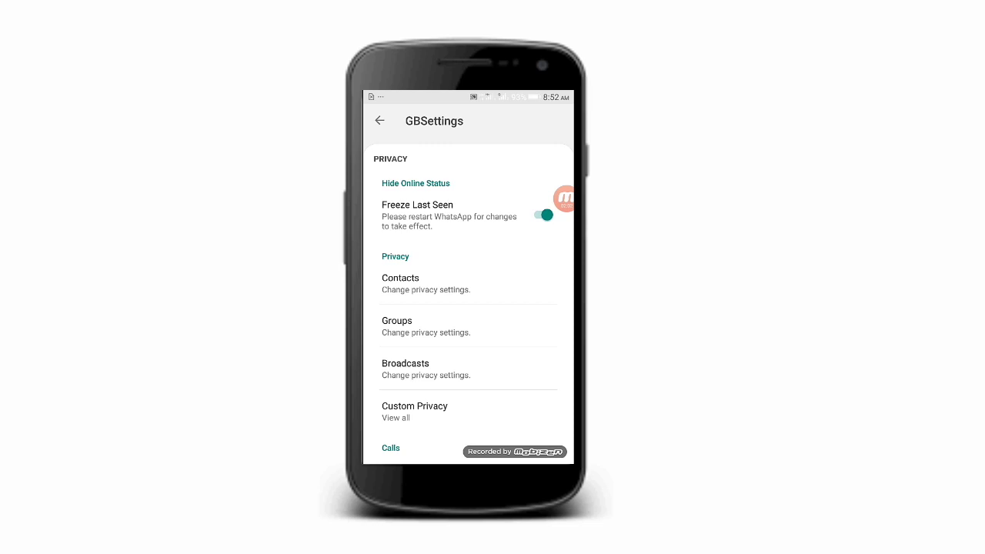
# Set Contacts privacy to hide blue ticks only, with Hide second tick off, and back out.
pyautogui.click(431, 282)
pyautogui.click(398, 253)
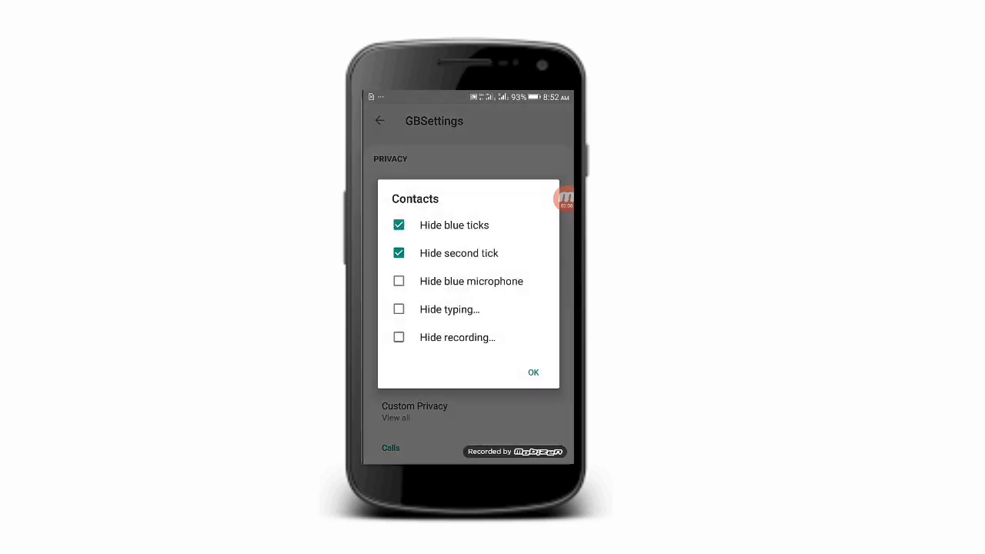
pyautogui.click(399, 225)
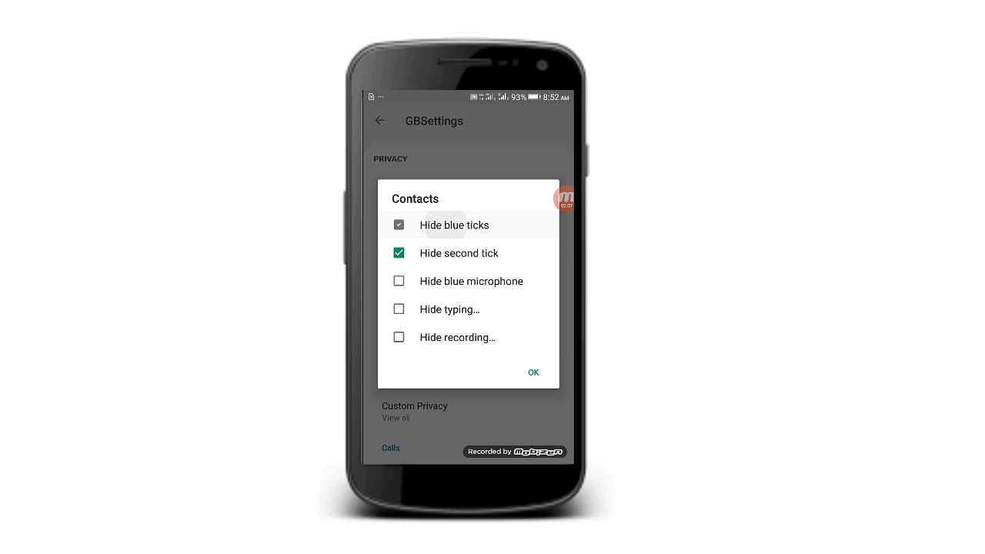
pyautogui.click(399, 253)
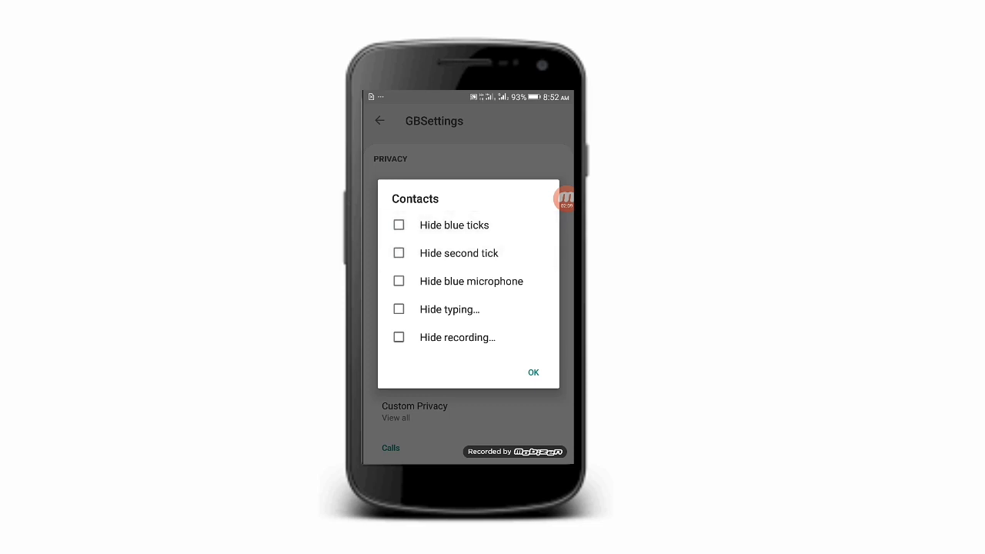
pyautogui.click(399, 224)
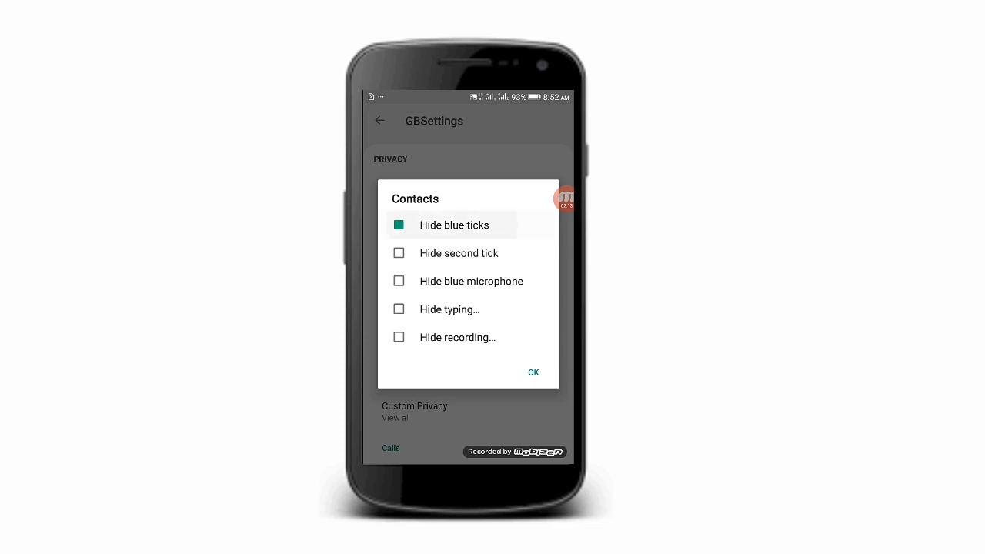
pyautogui.click(533, 372)
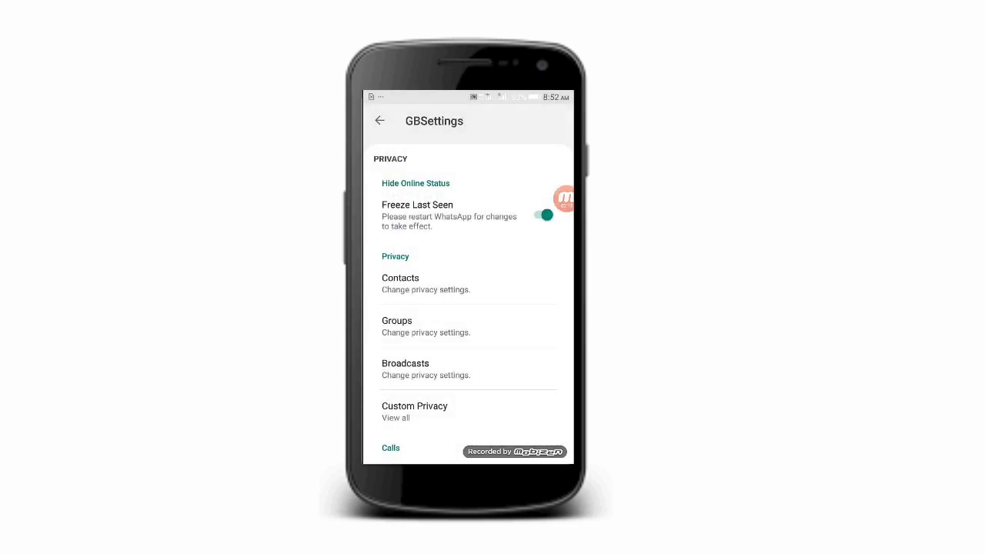
pyautogui.click(379, 121)
# Send 'Aslm' from WhatsApp Business's My Number chat, then switch back to GBWhatsApp.
pyautogui.click(380, 121)
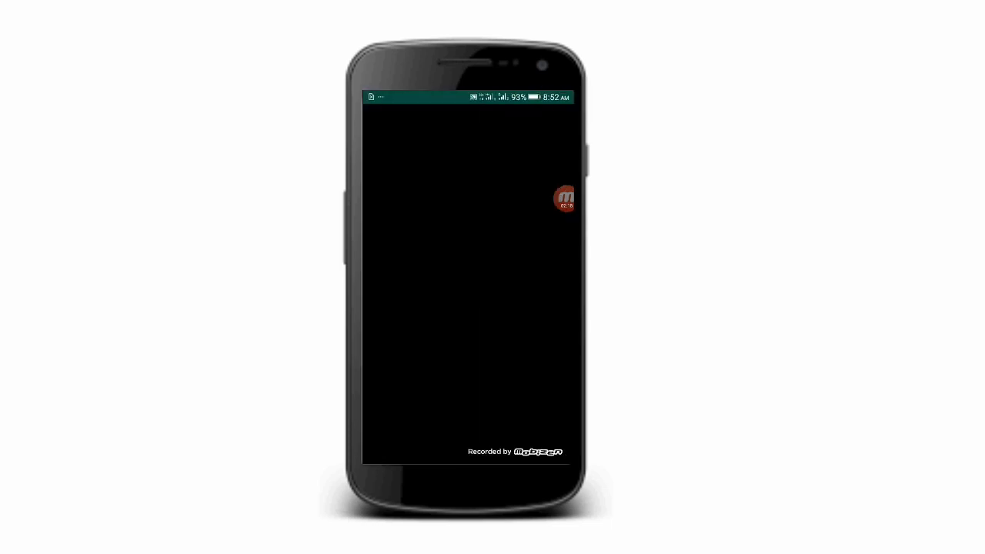
pyautogui.hotkey('alt', 'Tab')
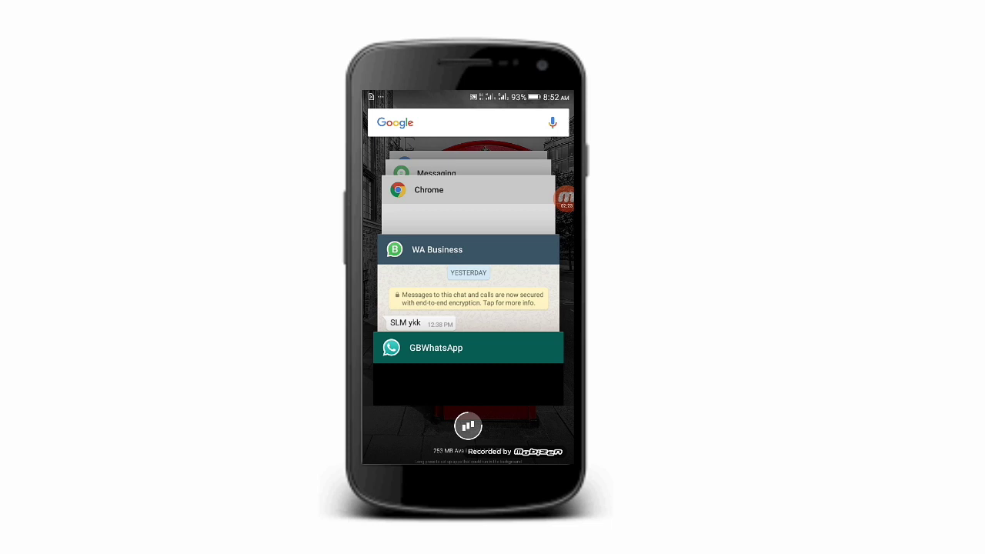
pyautogui.click(447, 250)
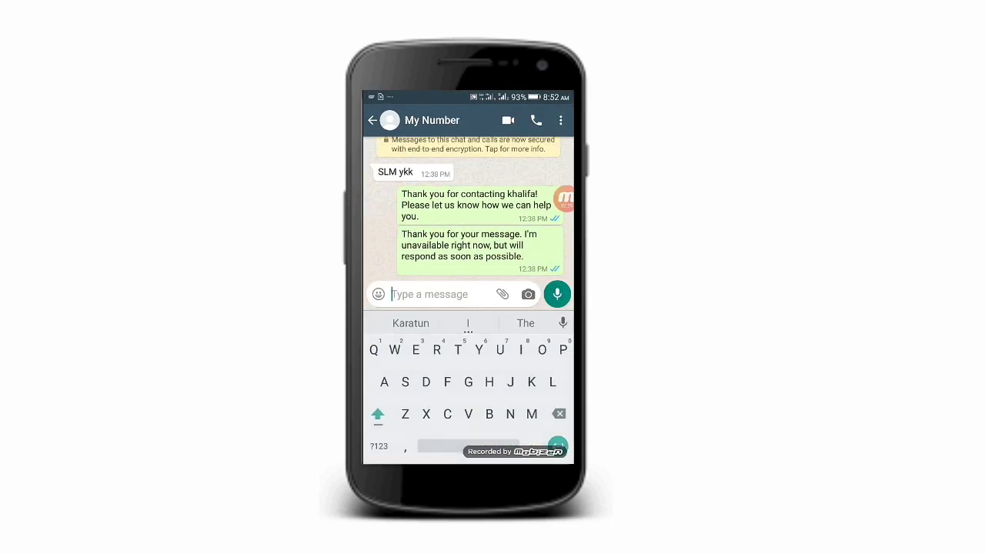
pyautogui.write('As')
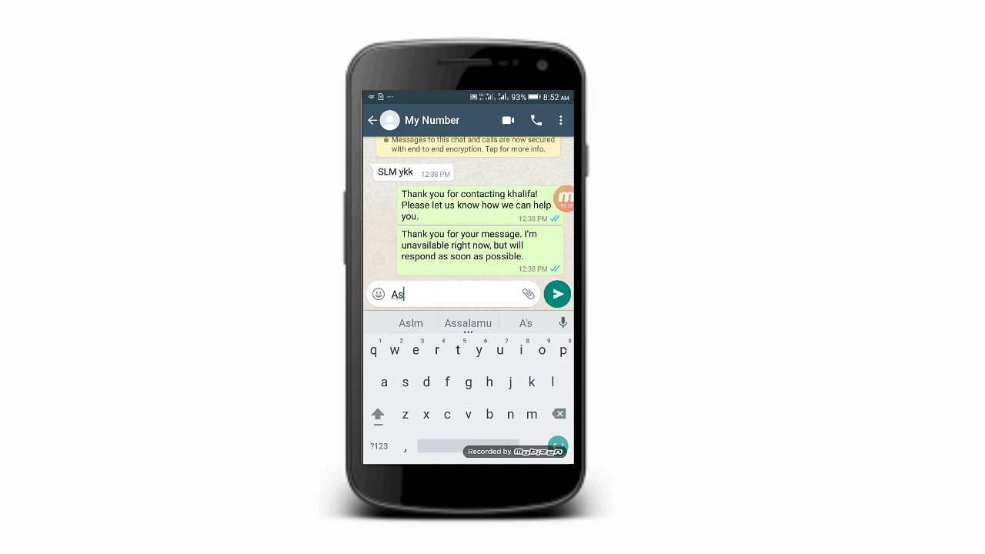
pyautogui.write('lm')
pyautogui.click(557, 294)
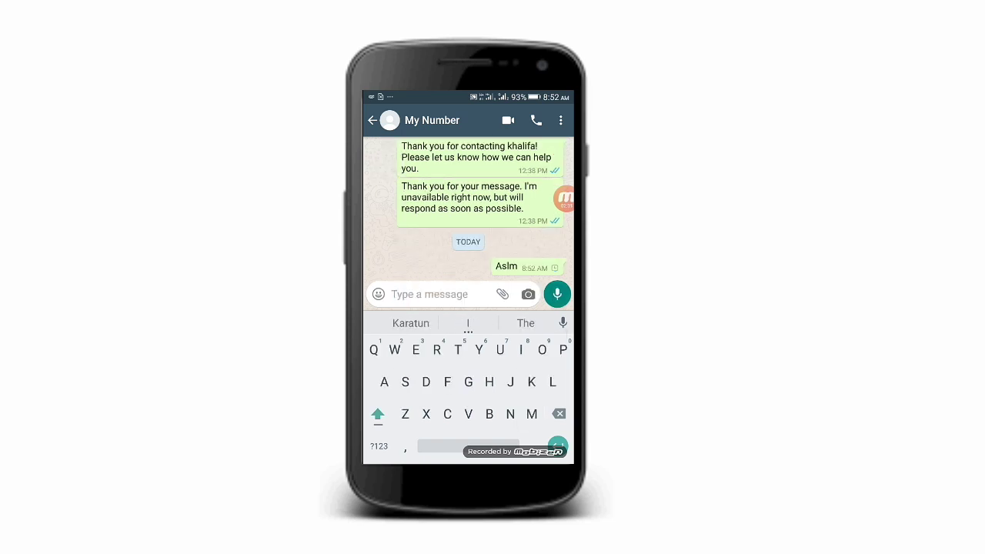
pyautogui.hotkey('alt', 'Tab')
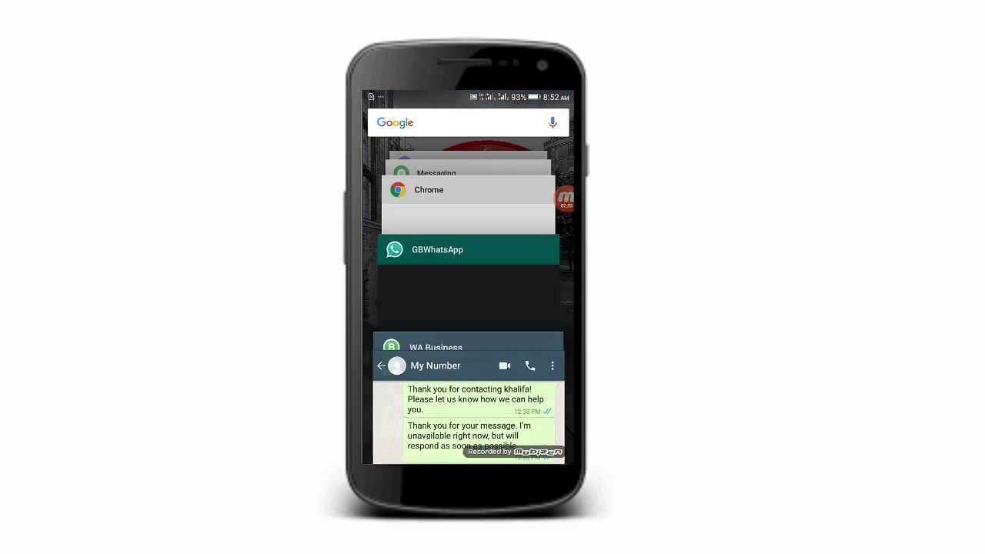
pyautogui.click(437, 254)
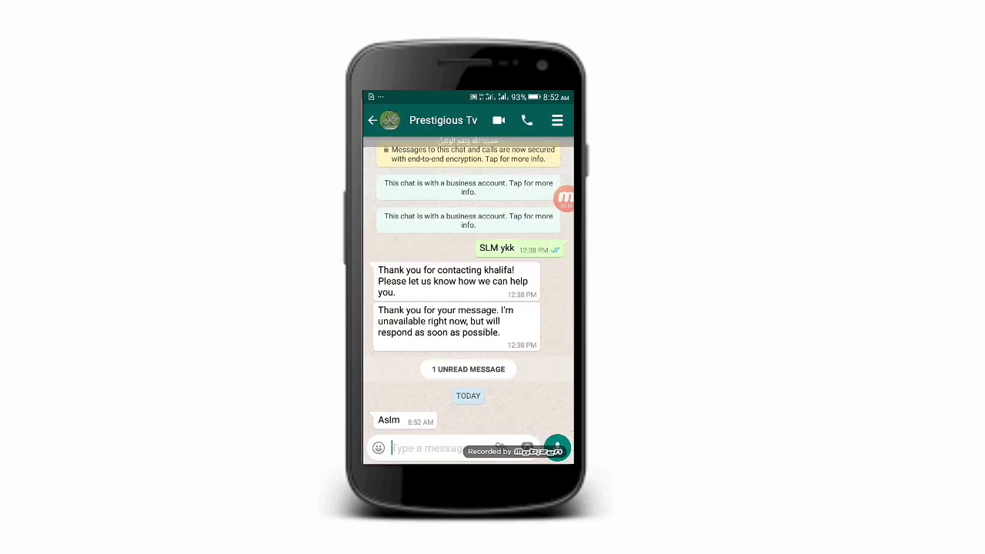
# Check Aslm's ticks in WhatsApp Business, then return to GBWhatsApp's chats list.
pyautogui.hotkey('alt', 'Tab')
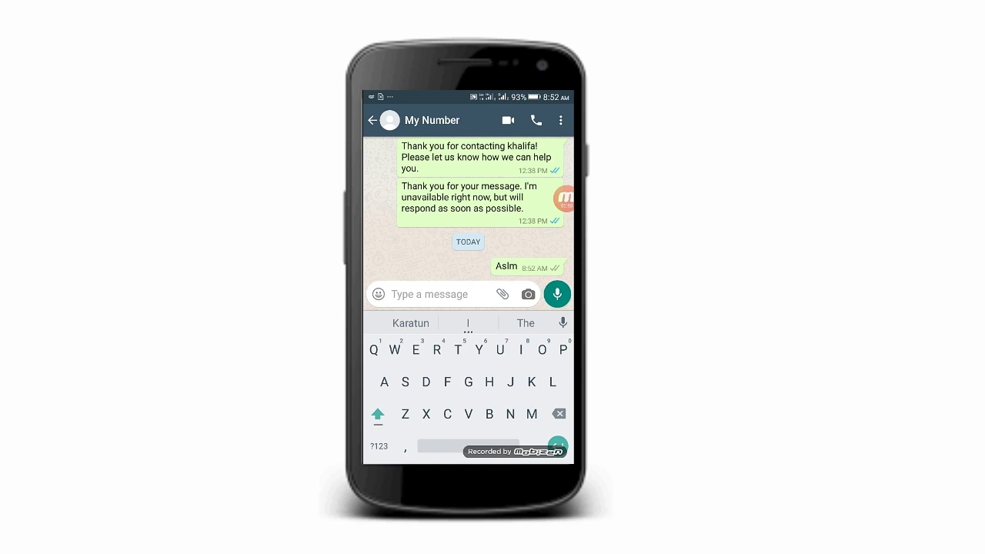
pyautogui.hotkey('alt', 'Tab')
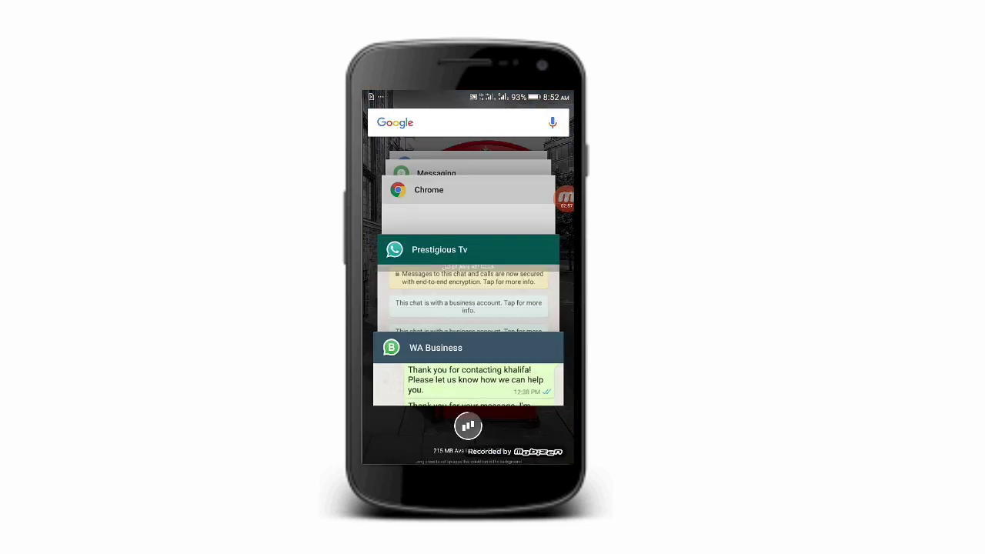
pyautogui.click(462, 258)
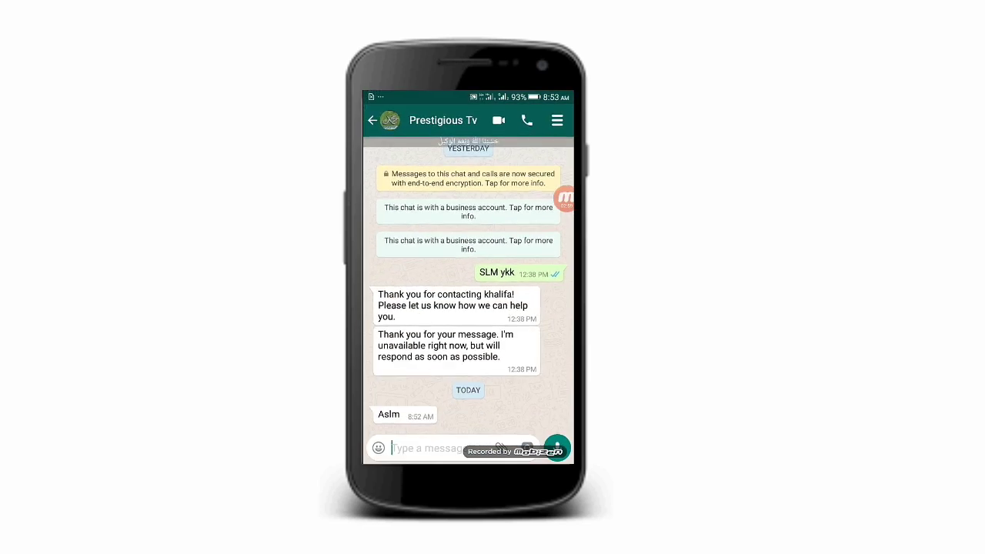
pyautogui.click(558, 120)
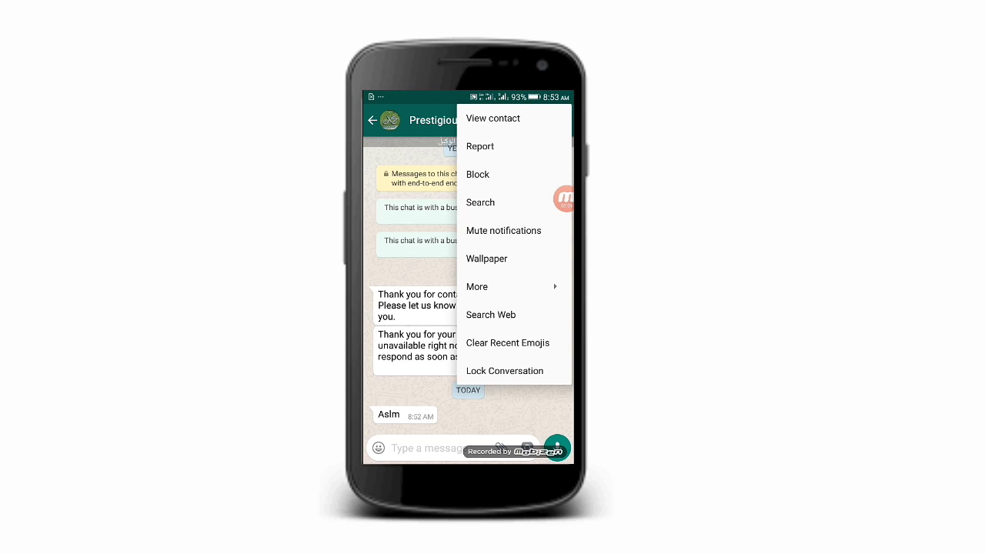
pyautogui.press('Escape')
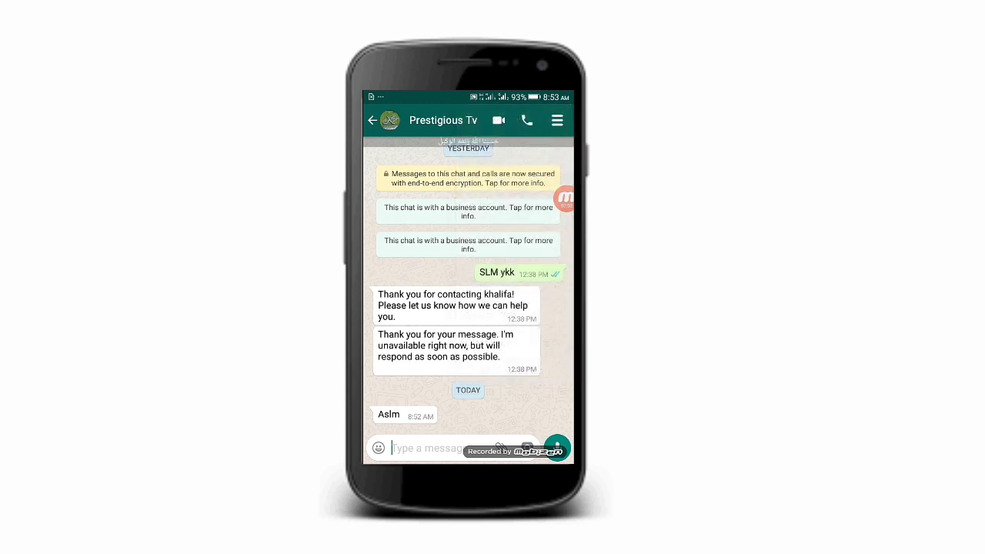
pyautogui.press('Escape')
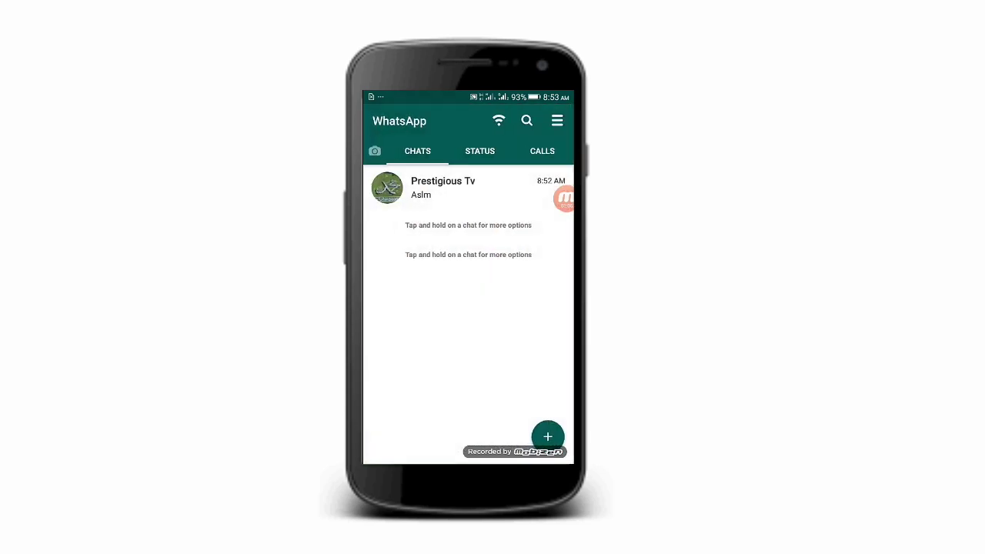
# Add Hide second tick to Hide blue ticks for Contacts, accepting the delayed-delivery warning.
pyautogui.click(557, 120)
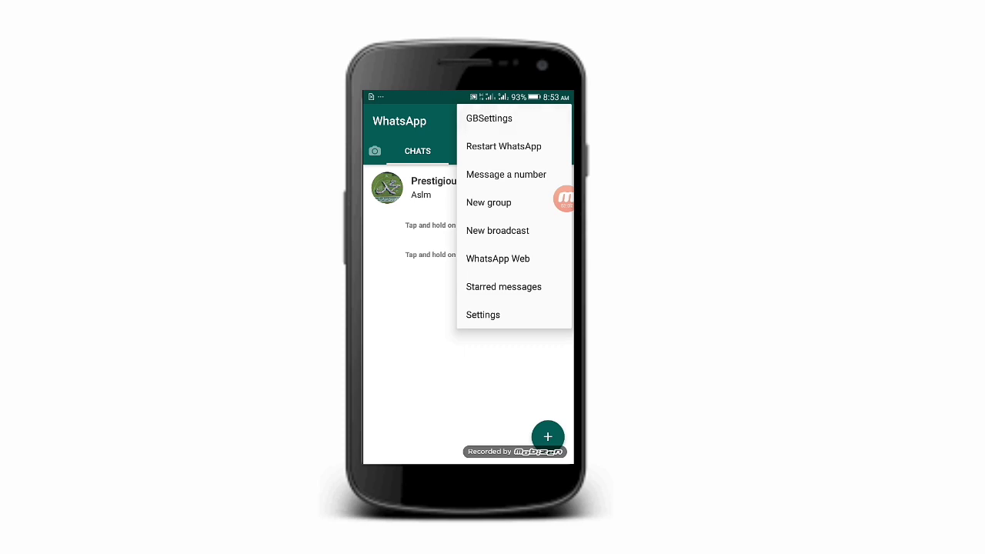
pyautogui.click(489, 118)
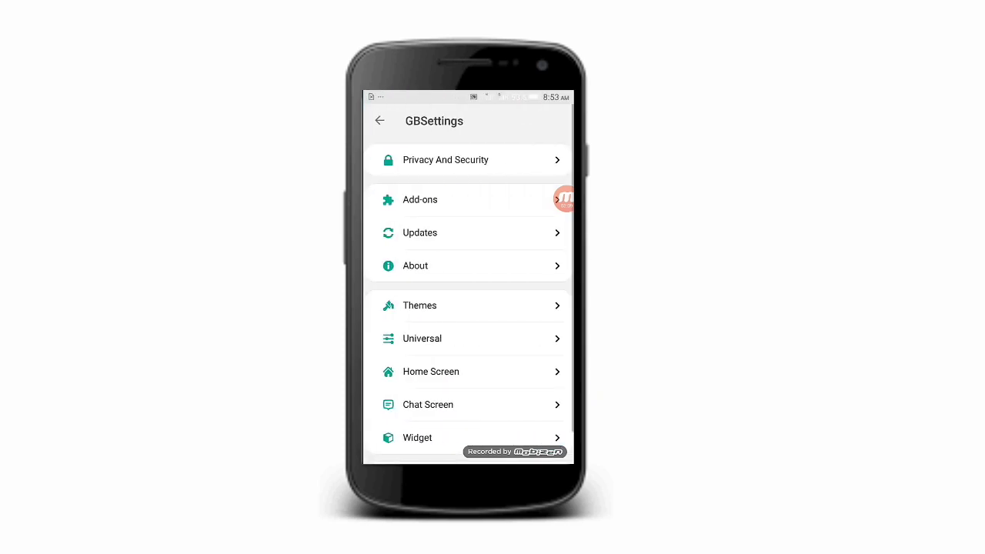
pyautogui.click(446, 159)
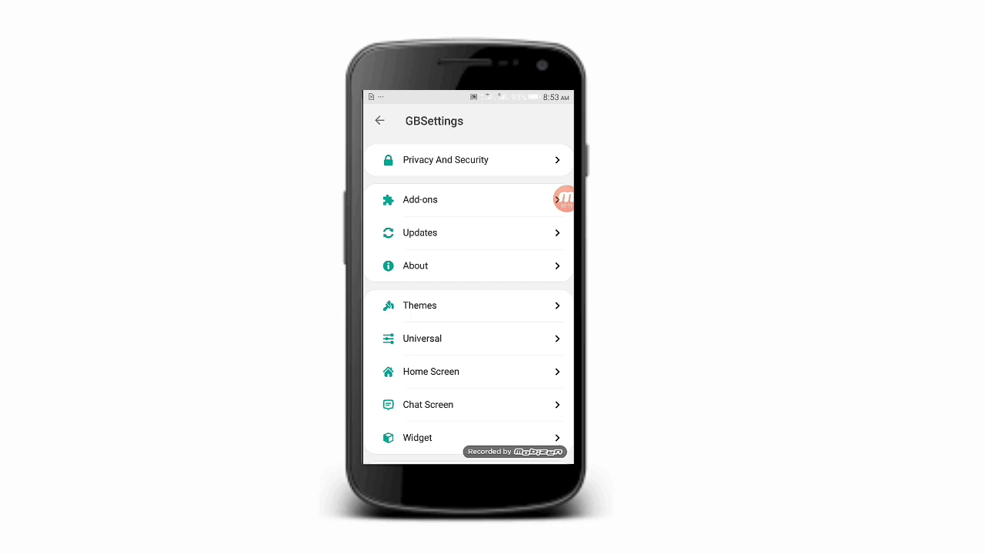
pyautogui.click(426, 283)
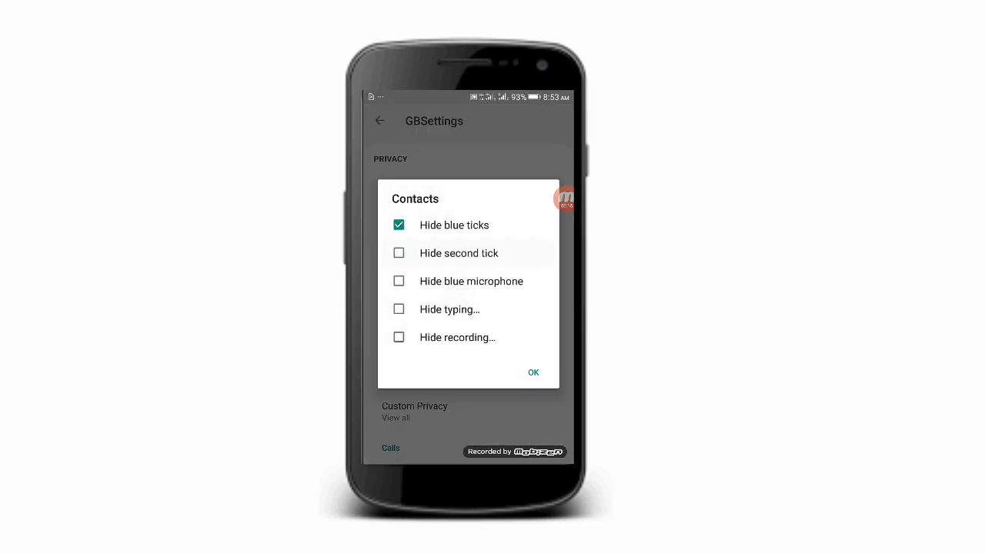
pyautogui.click(460, 254)
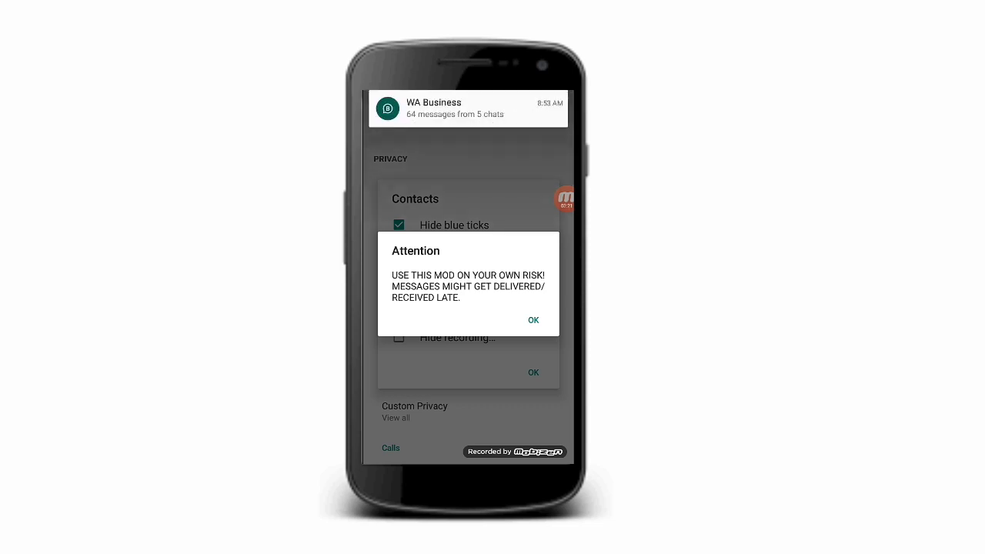
pyautogui.click(534, 320)
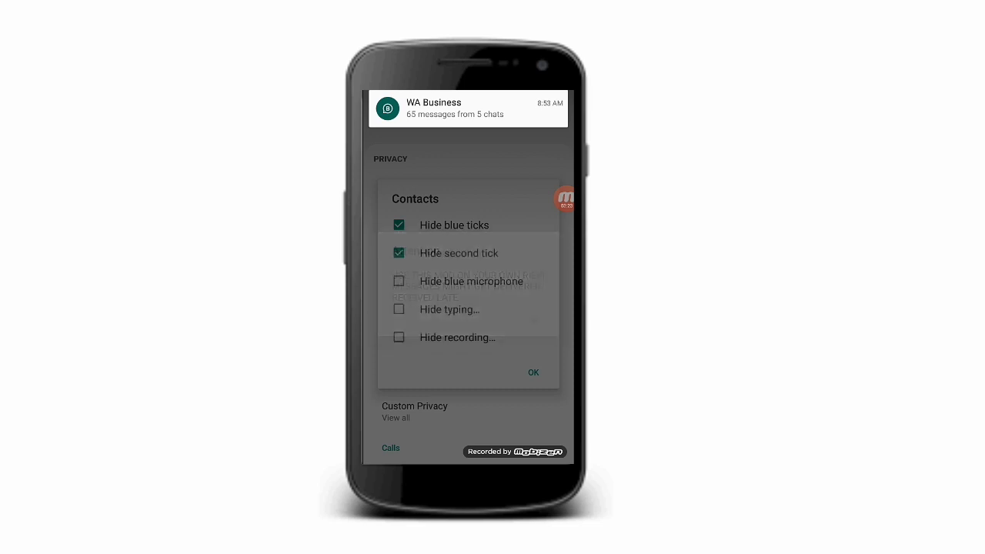
pyautogui.click(533, 371)
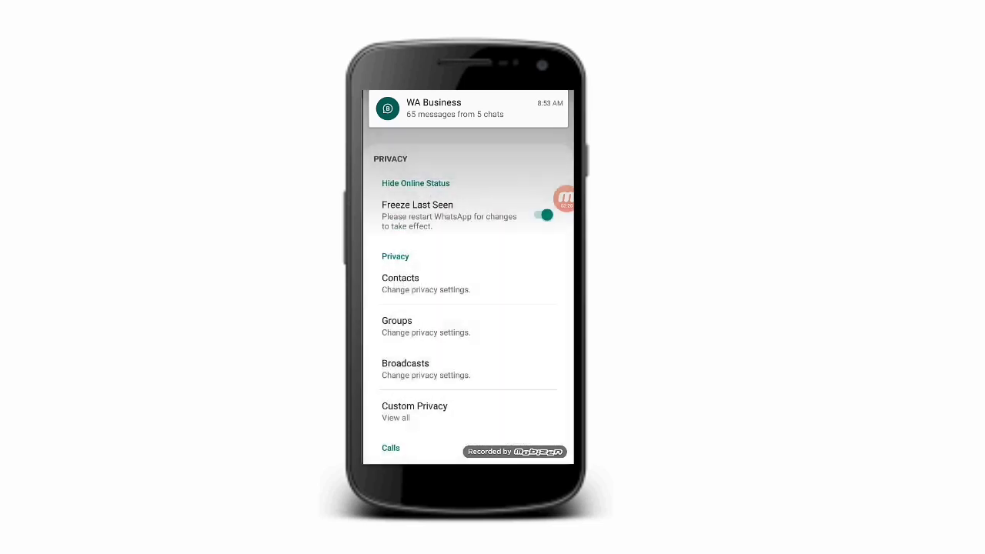
pyautogui.press('Escape')
pyautogui.hotkey('alt', 'Tab')
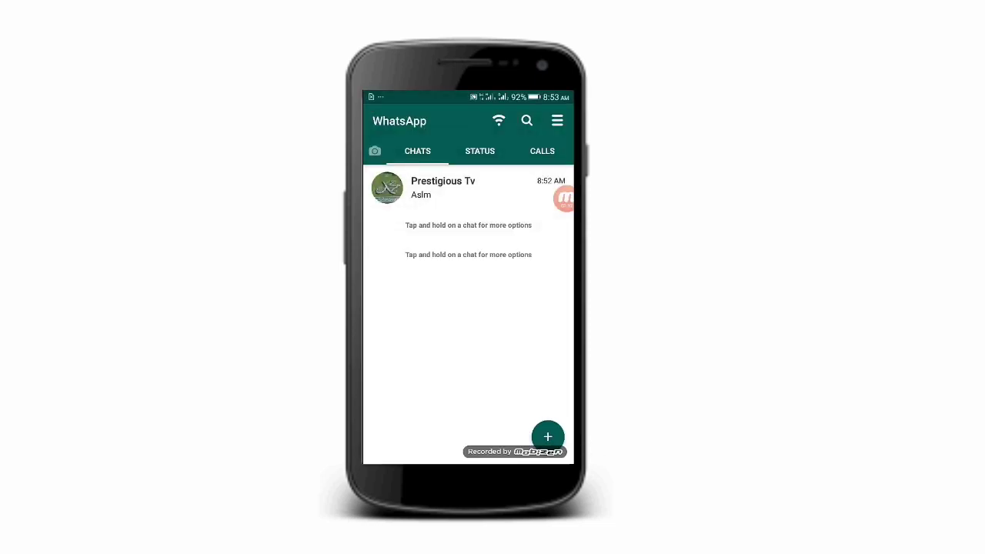
# Reply 'Ykk' in GBWhatsApp's Prestigious Tv chat.
pyautogui.click(454, 188)
pyautogui.click(427, 448)
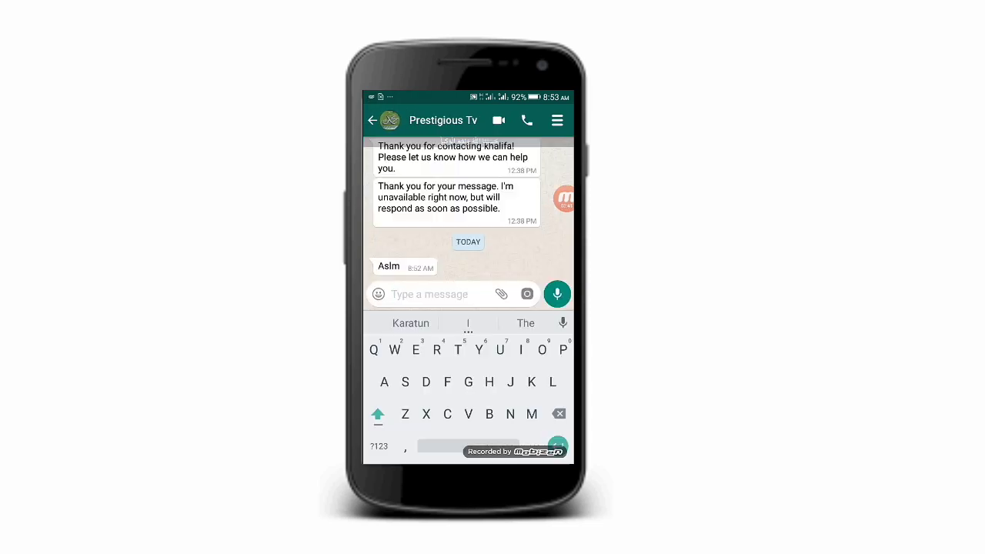
pyautogui.write('Ykk')
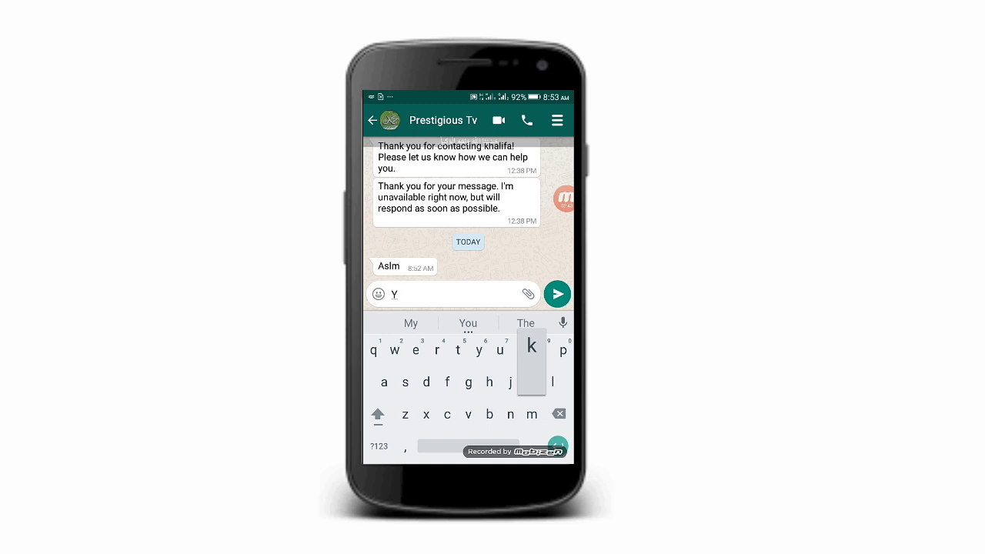
pyautogui.click(557, 294)
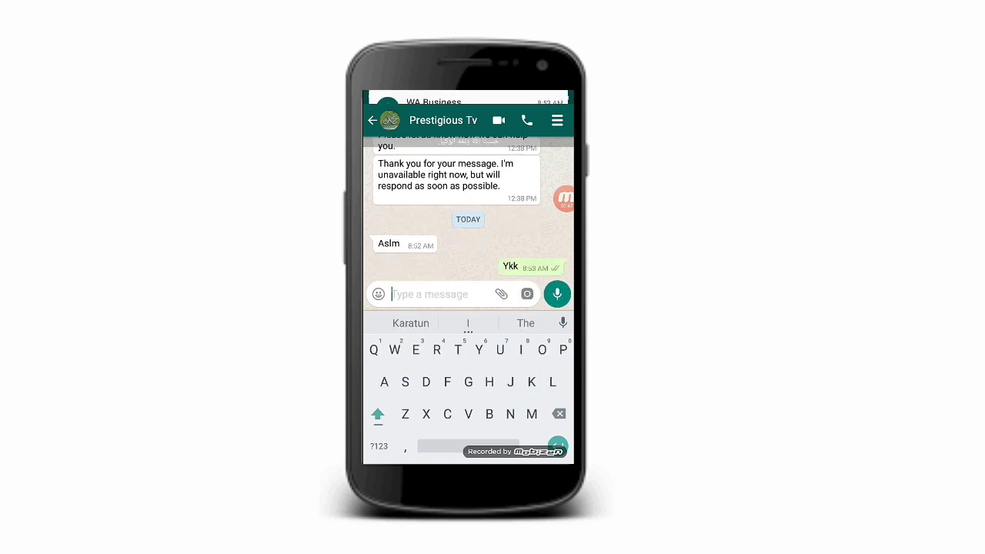
# Send the reply 'Lfy' from WhatsApp Business's My Number chat.
pyautogui.hotkey('alt', 'Tab')
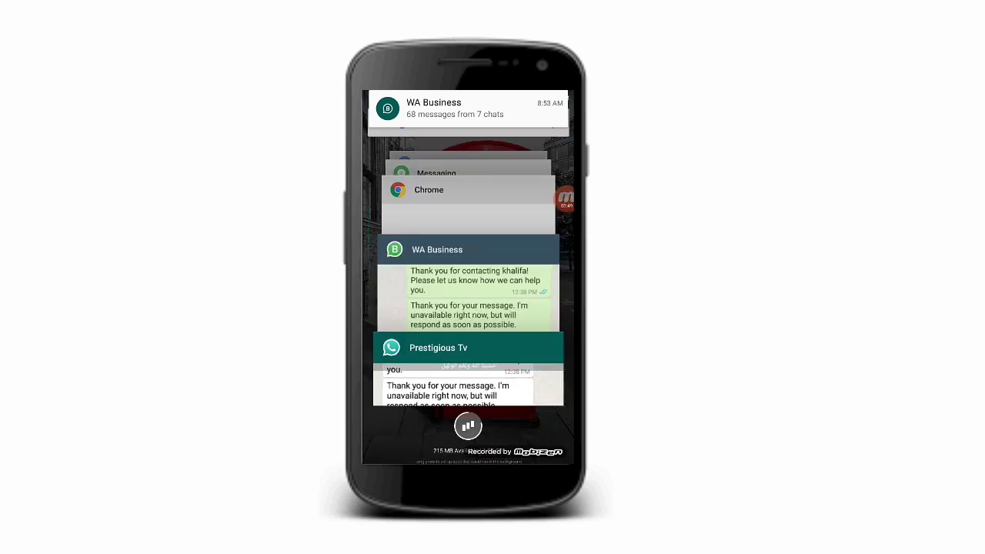
pyautogui.click(468, 377)
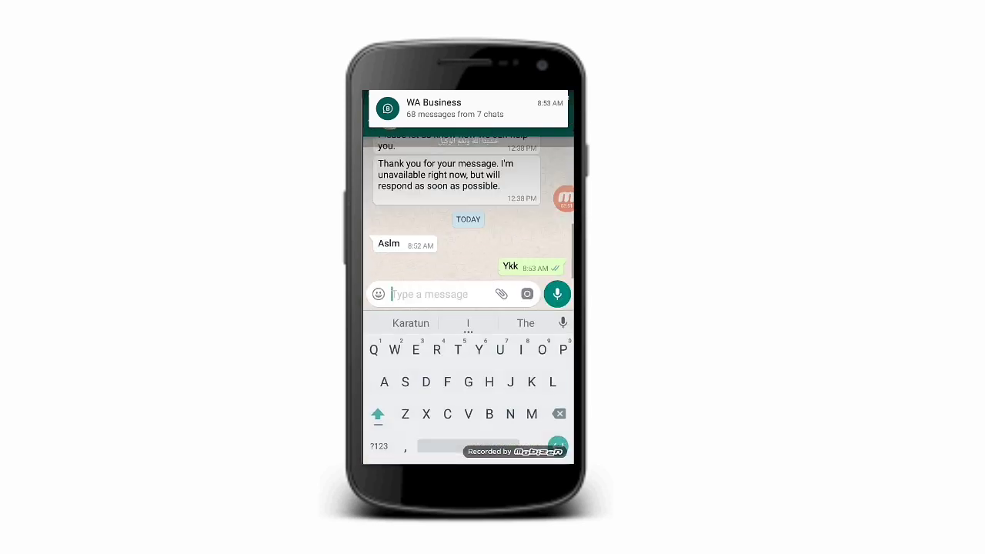
pyautogui.hotkey('alt', 'Tab')
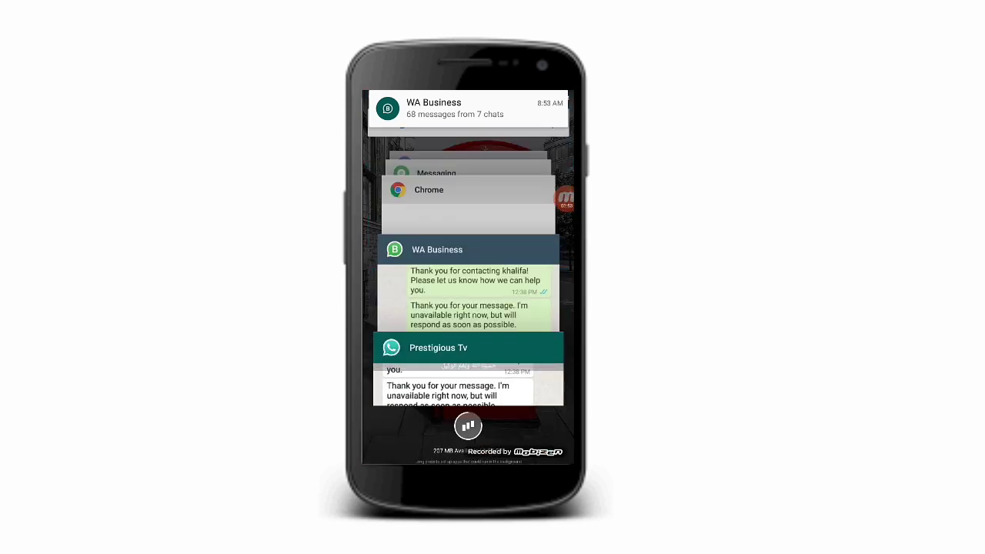
pyautogui.click(468, 297)
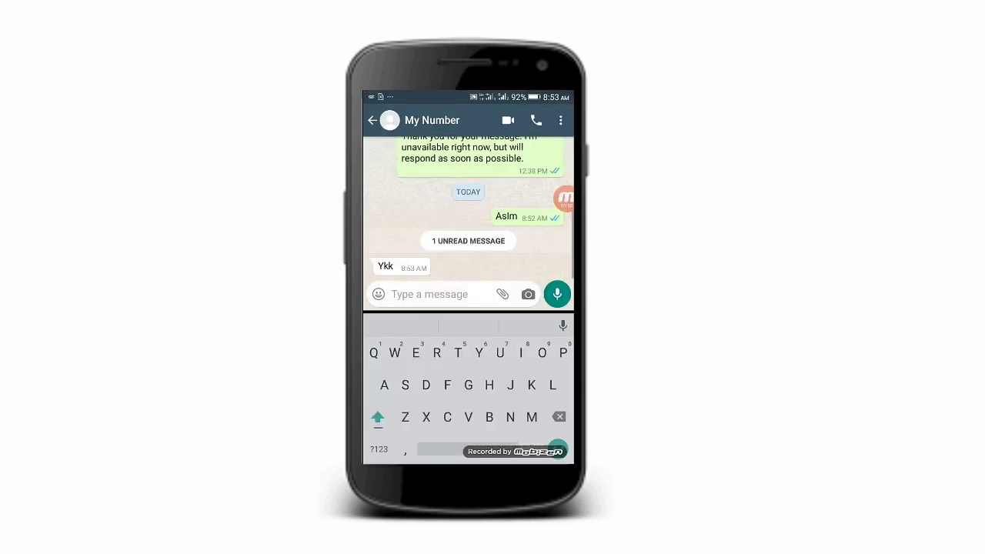
pyautogui.write('Lfy')
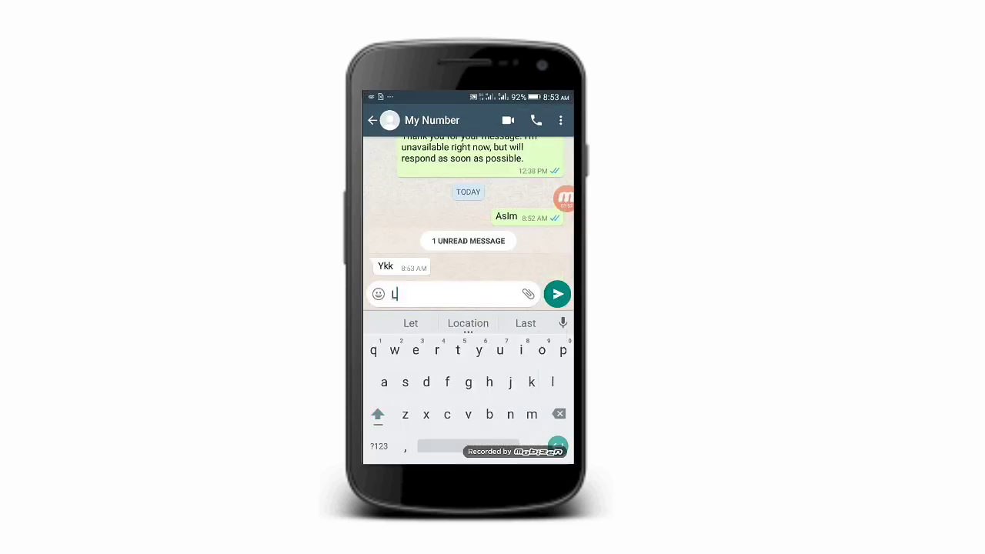
pyautogui.click(558, 294)
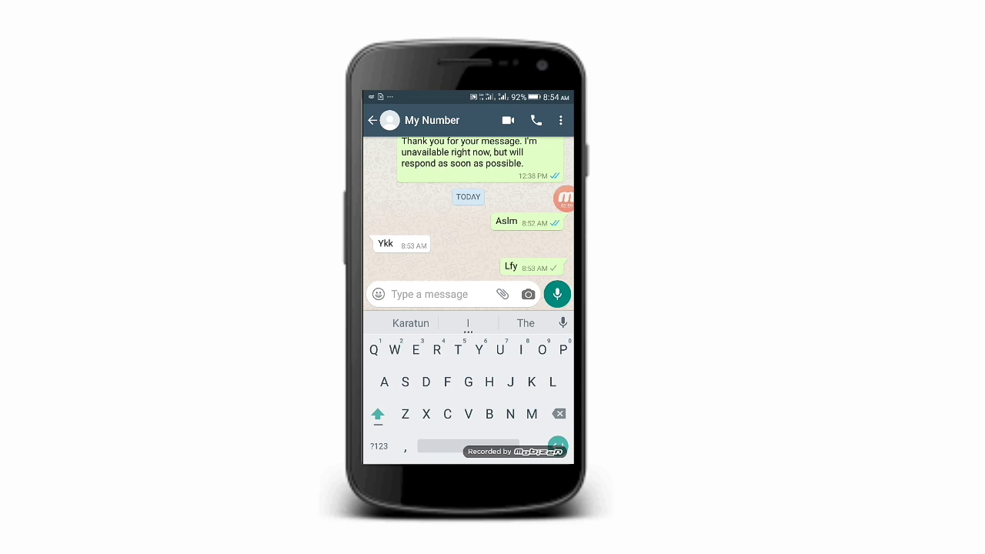
# Return to GBWhatsApp's Prestigious Tv chat, where Lfy arrives at 8:54 AM.
pyautogui.press('Escape')
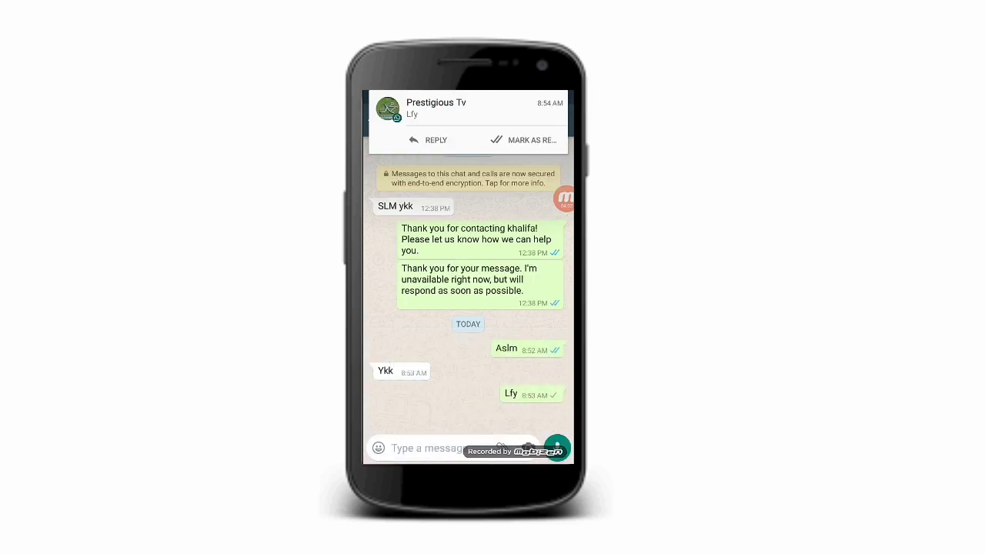
pyautogui.hotkey('alt', 'Tab')
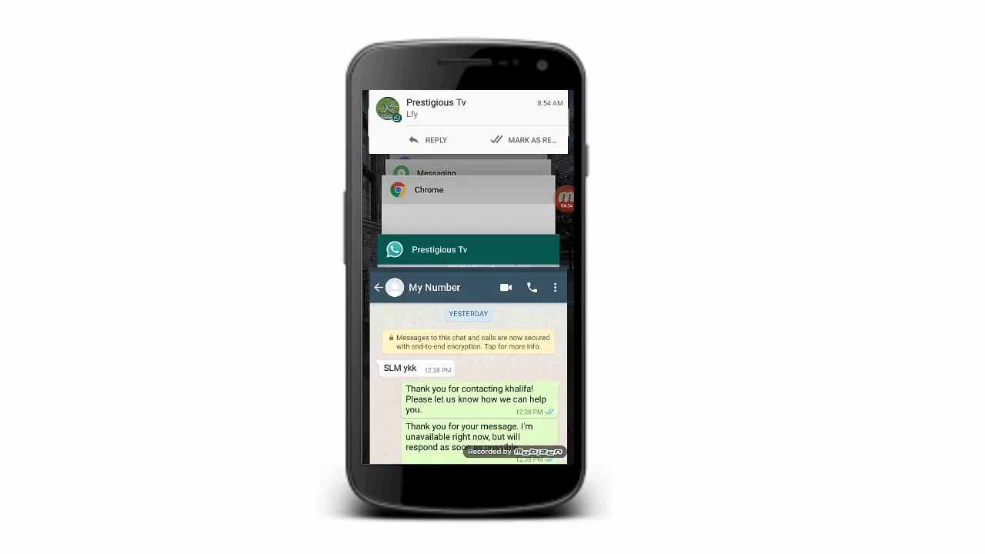
pyautogui.hotkey('alt', 'Tab')
pyautogui.click(418, 449)
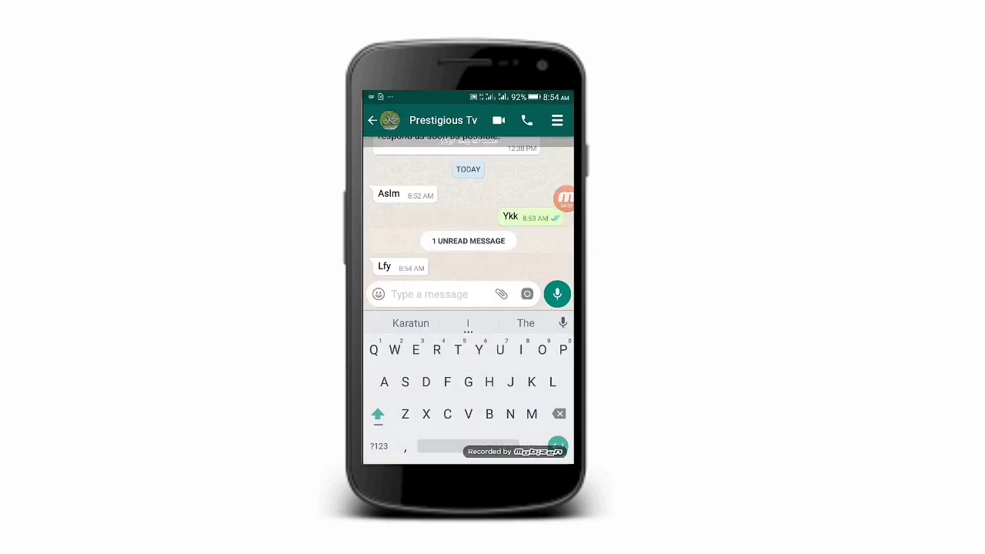
# Confirm Lfy still shows a single tick in WhatsApp Business, then go back to GBWhatsApp's chats list.
pyautogui.hotkey('alt', 'Tab')
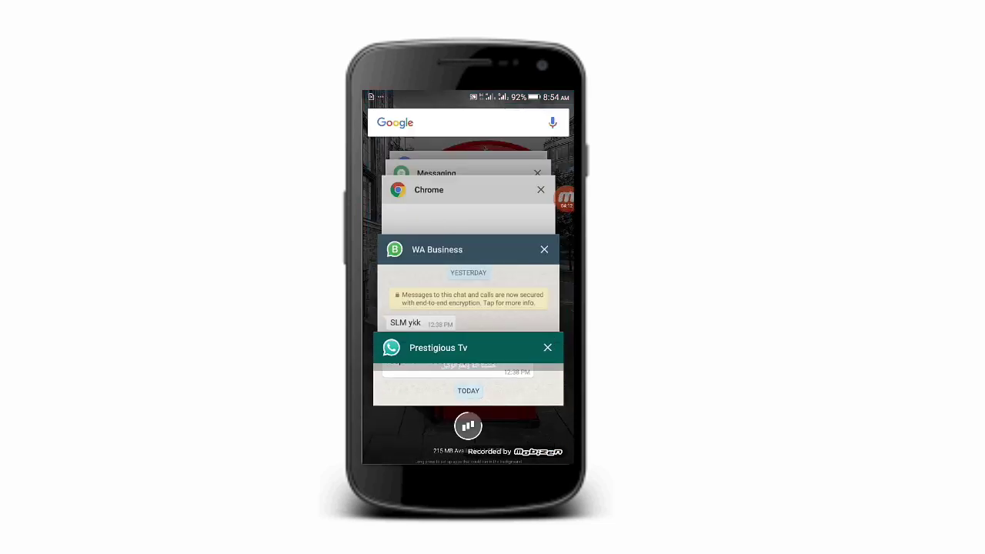
pyautogui.click(468, 293)
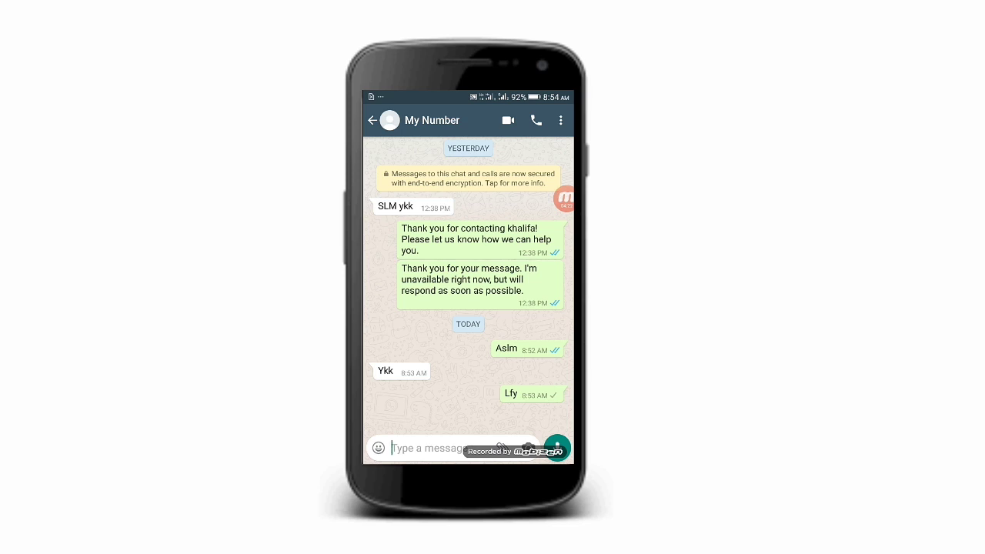
pyautogui.hotkey('alt', 'Tab')
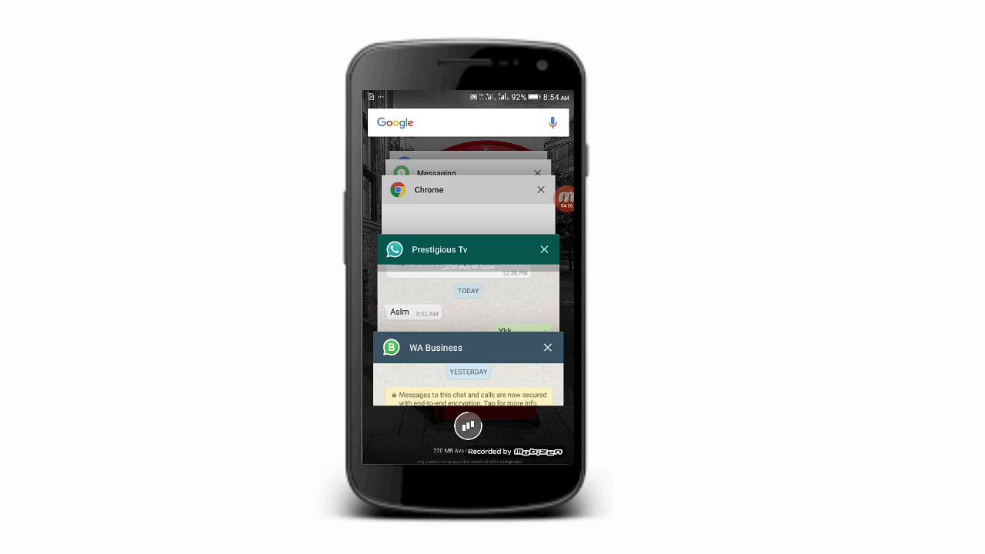
pyautogui.click(468, 292)
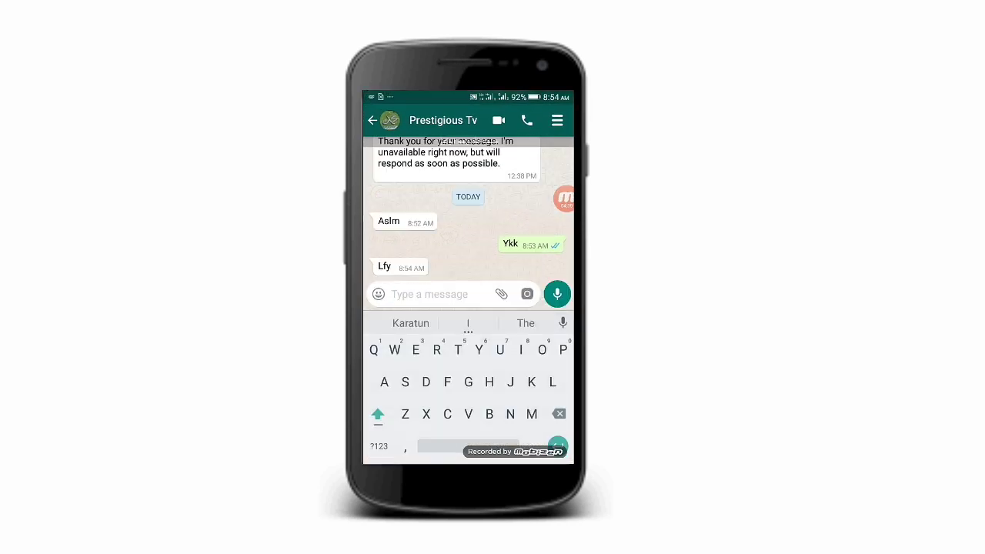
pyautogui.press('Escape')
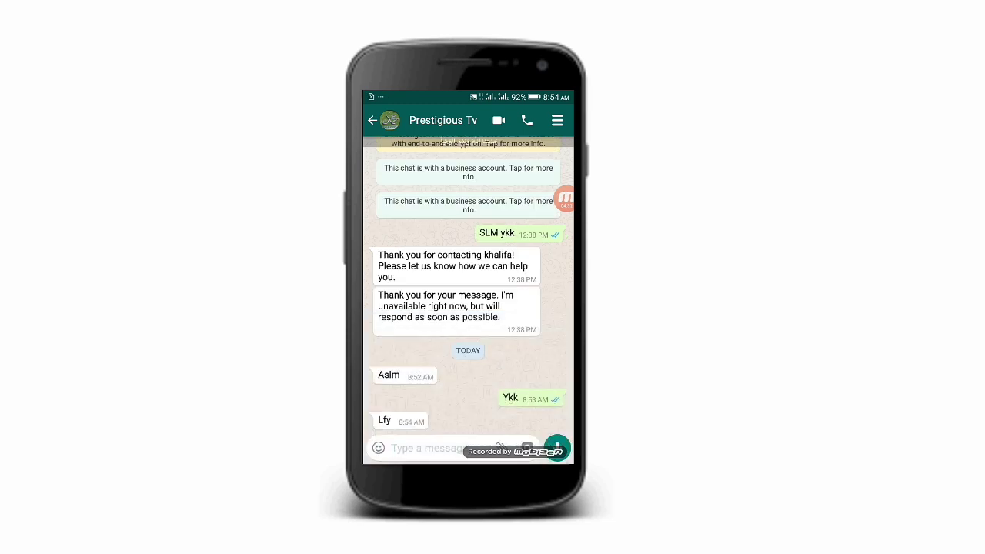
pyautogui.press('Escape')
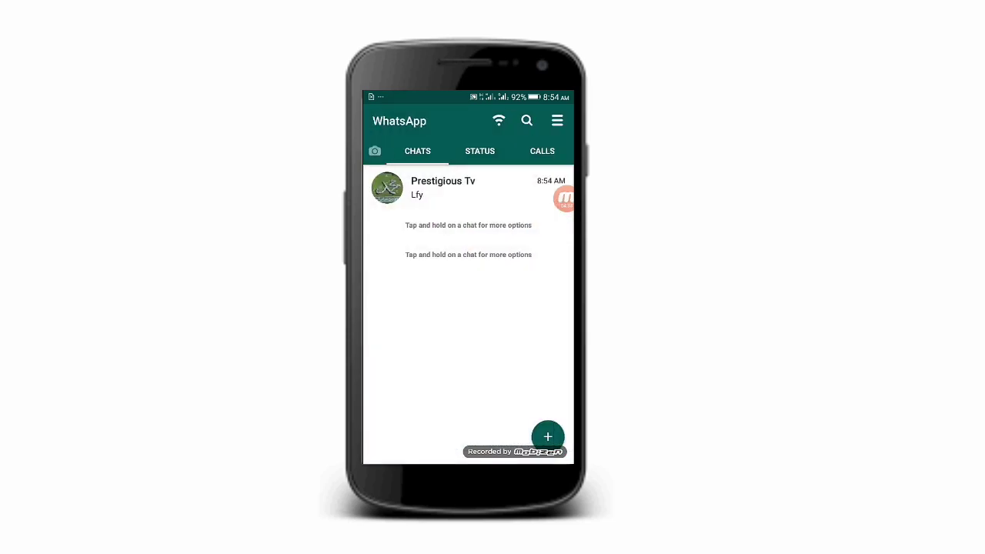
# Reopen GBSettings Contacts privacy and verify Hide blue ticks and Hide second tick are both on.
pyautogui.click(557, 121)
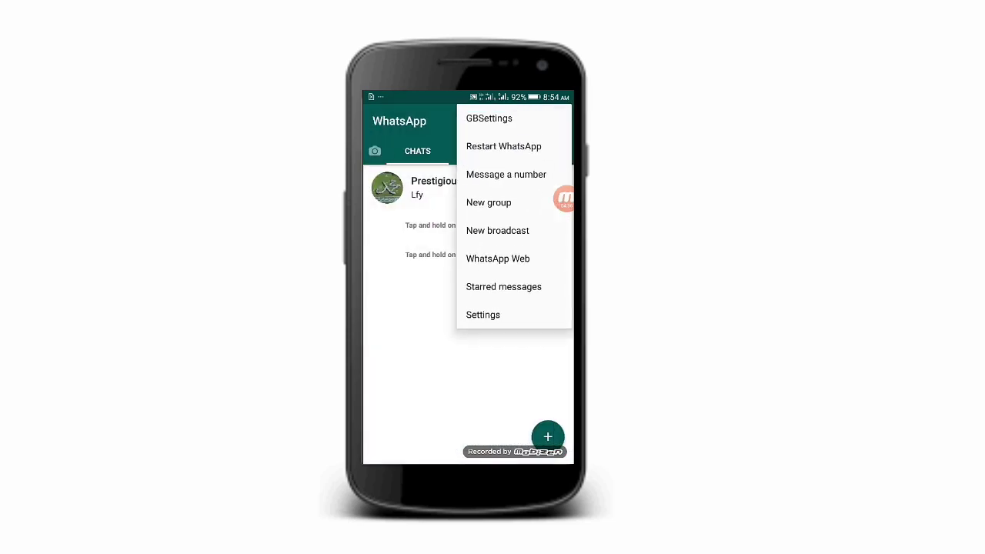
pyautogui.click(489, 118)
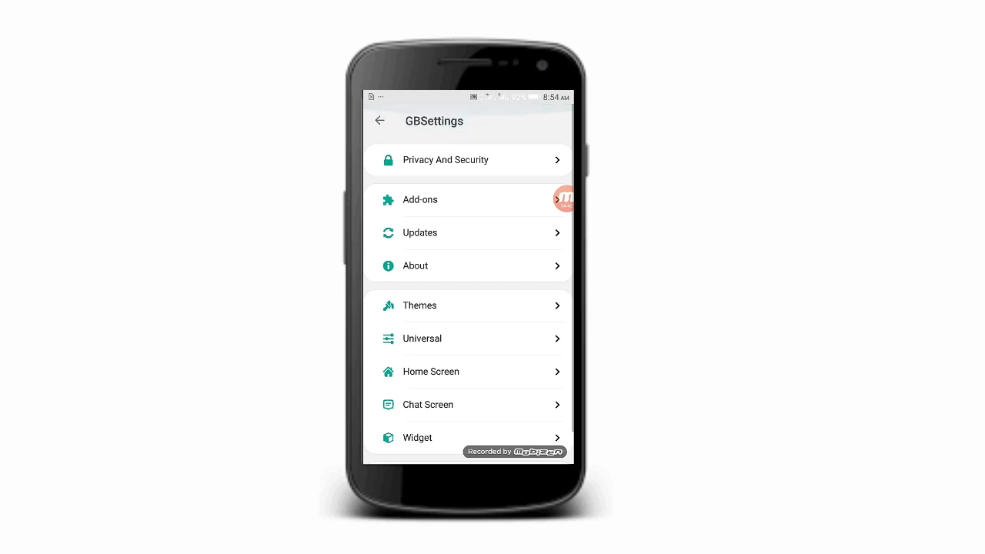
pyautogui.click(446, 159)
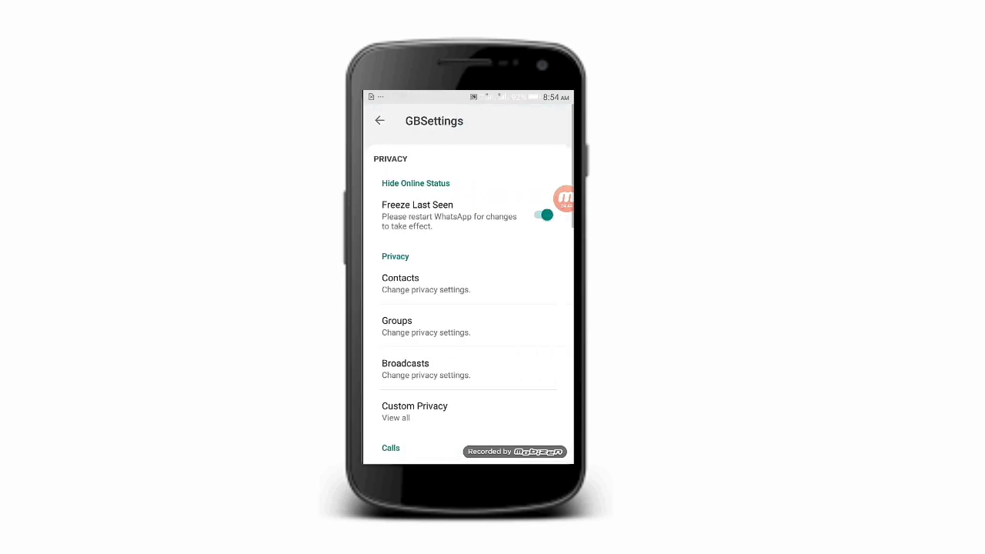
pyautogui.click(457, 284)
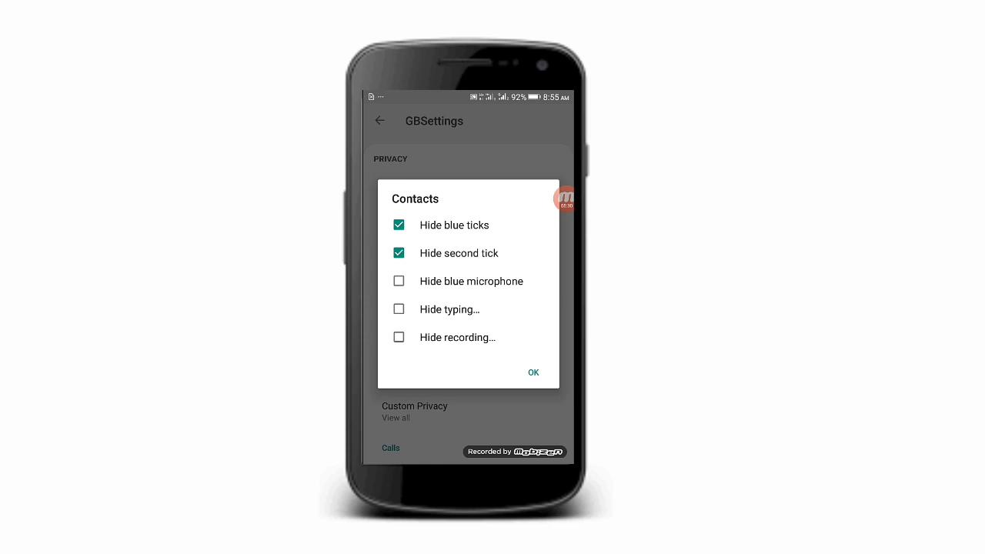
pyautogui.click(534, 371)
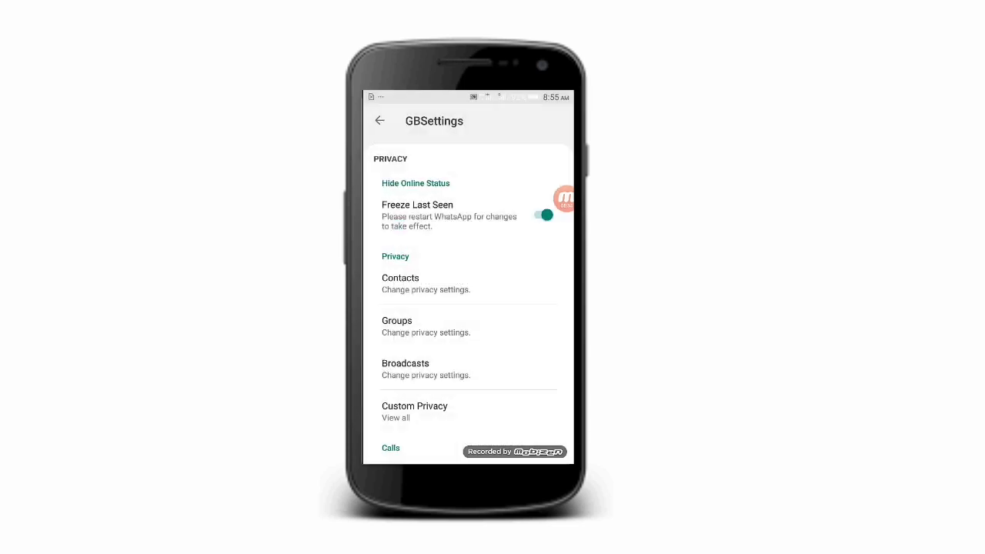
pyautogui.click(425, 326)
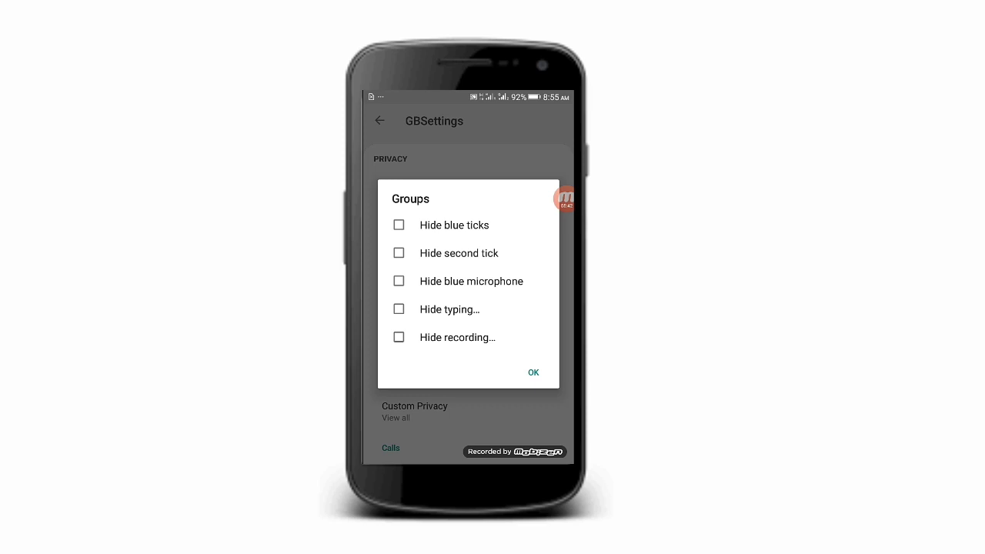
pyautogui.press('Escape')
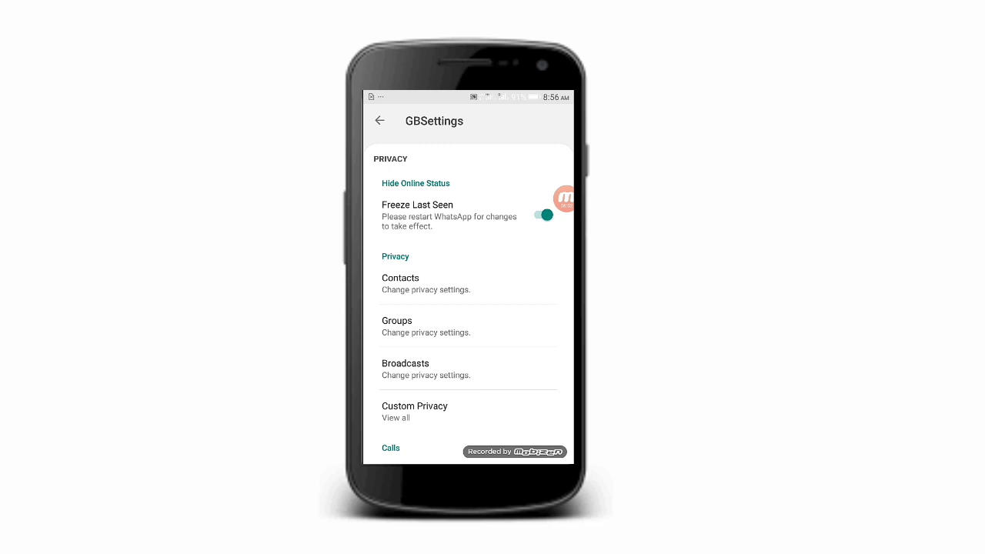
pyautogui.scroll(-5, 468, 285)
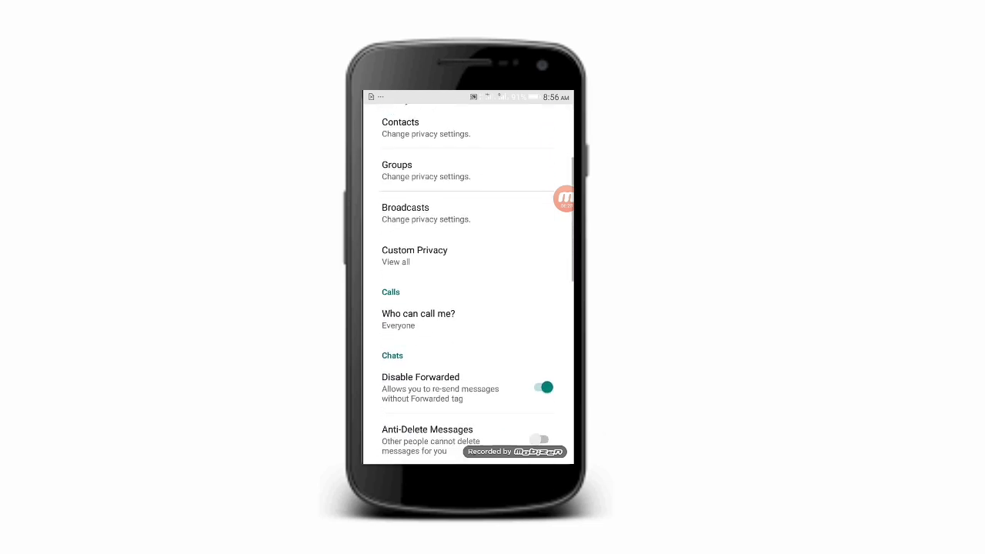
pyautogui.scroll(-2, 468, 285)
pyautogui.scroll(6, 468, 285)
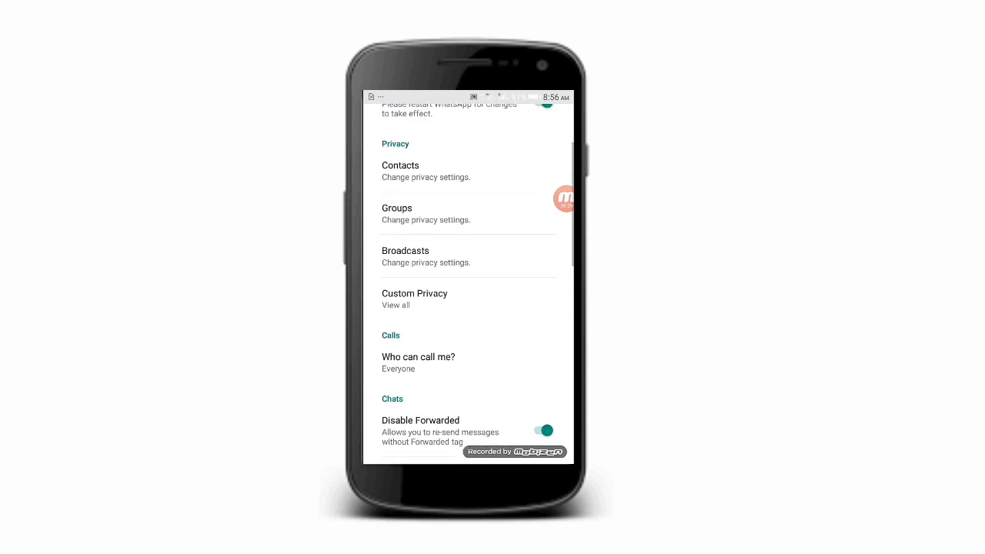